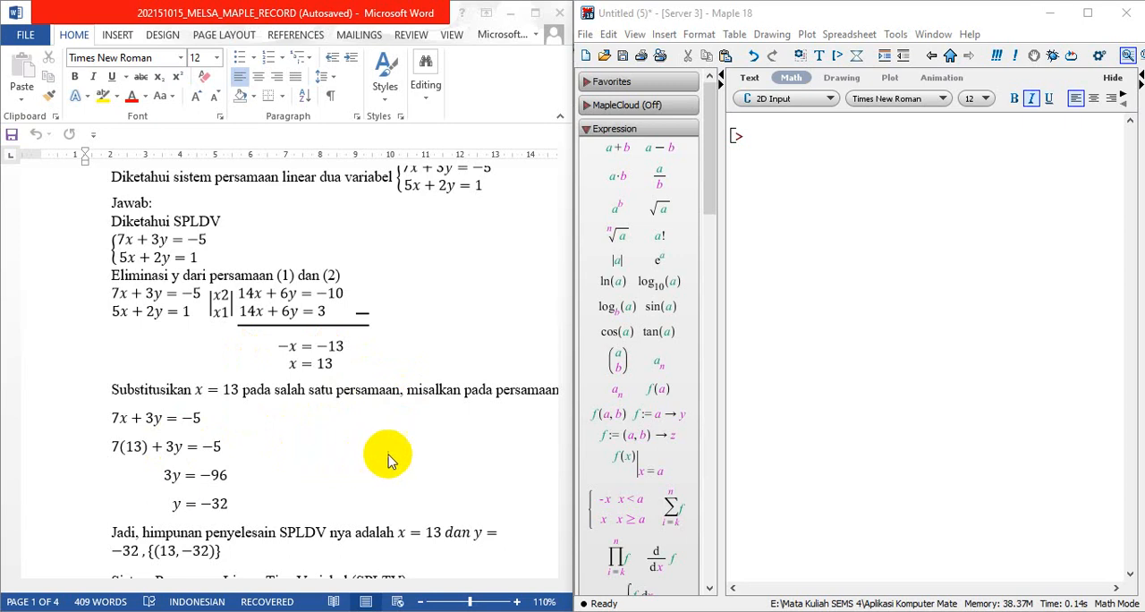
# Enter the isolve command name at the worksheet's empty prompt, for the two-variable system 7x + 3y = -5 and 5x + 2y = 1
pyautogui.click(760, 144)
pyautogui.scroll(5, 439, 238)
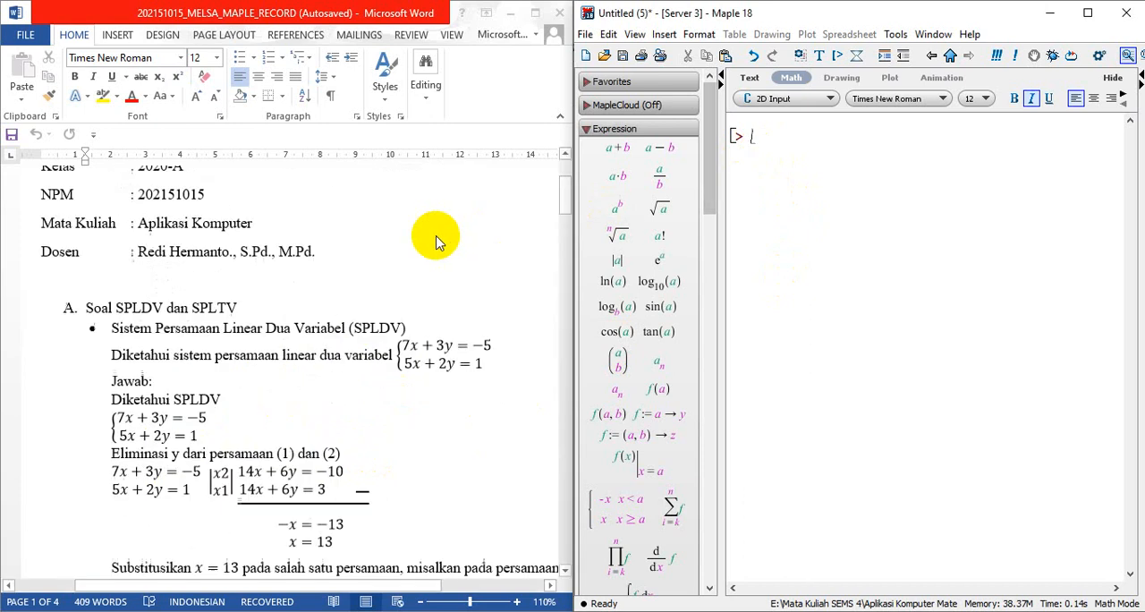
pyautogui.scroll(-3, 439, 241)
pyautogui.scroll(1, 439, 240)
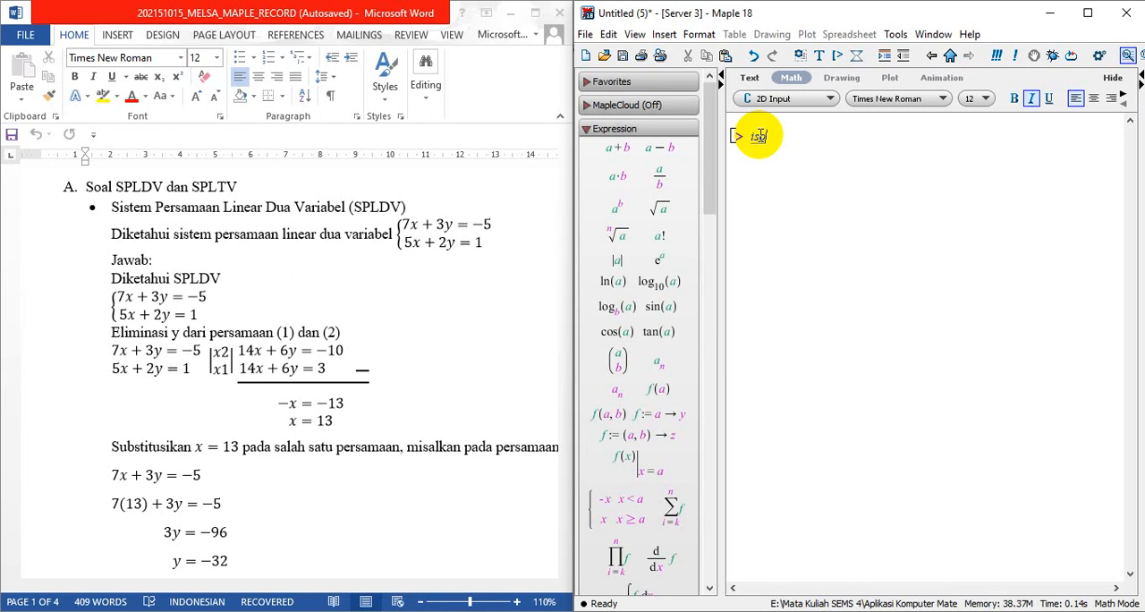
pyautogui.write('ve')
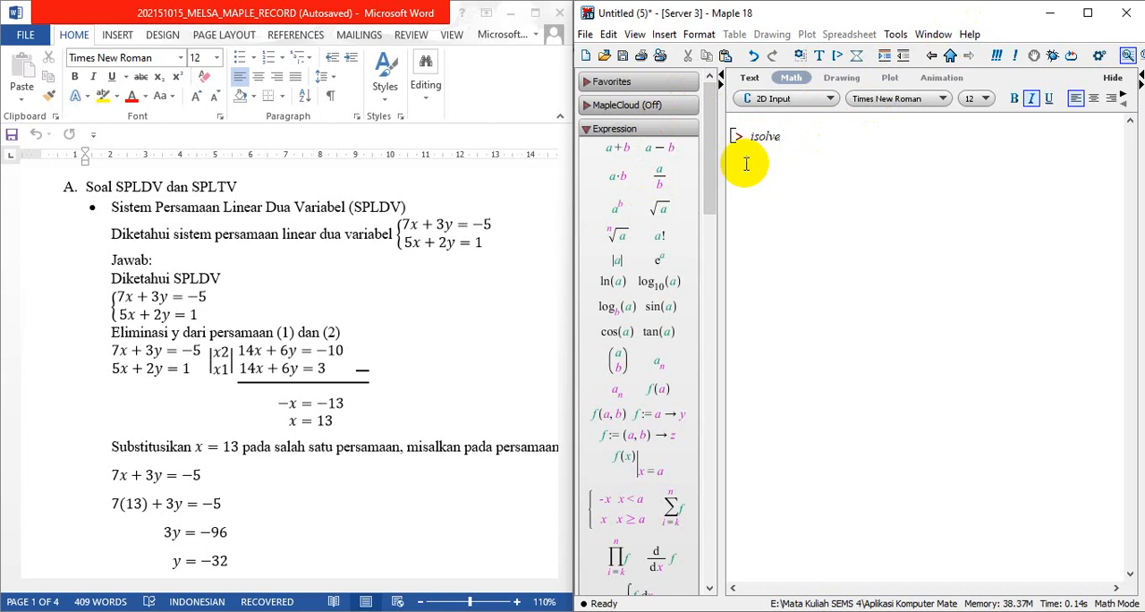
# Search the Maple help system for isolv and show the isolve help page
pyautogui.click(969, 35)
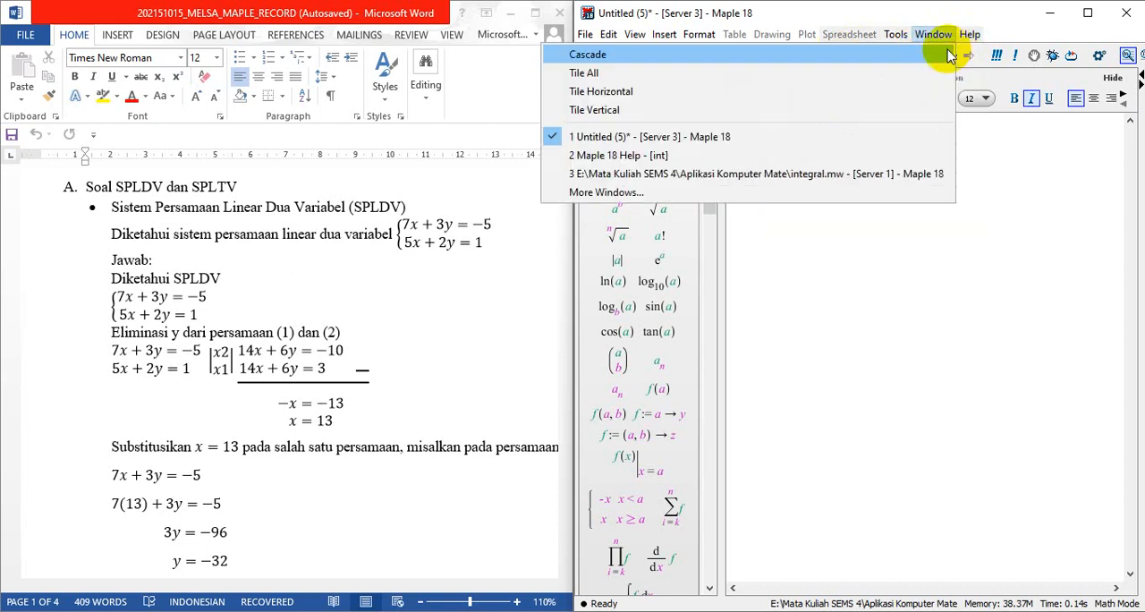
pyautogui.click(973, 35)
pyautogui.click(974, 36)
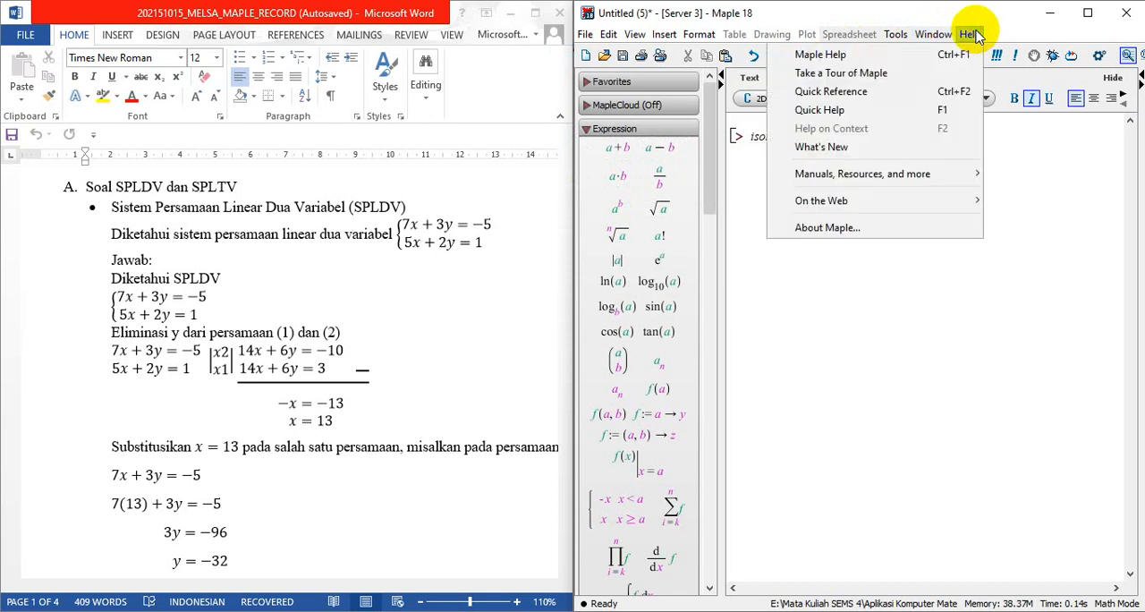
pyautogui.click(874, 55)
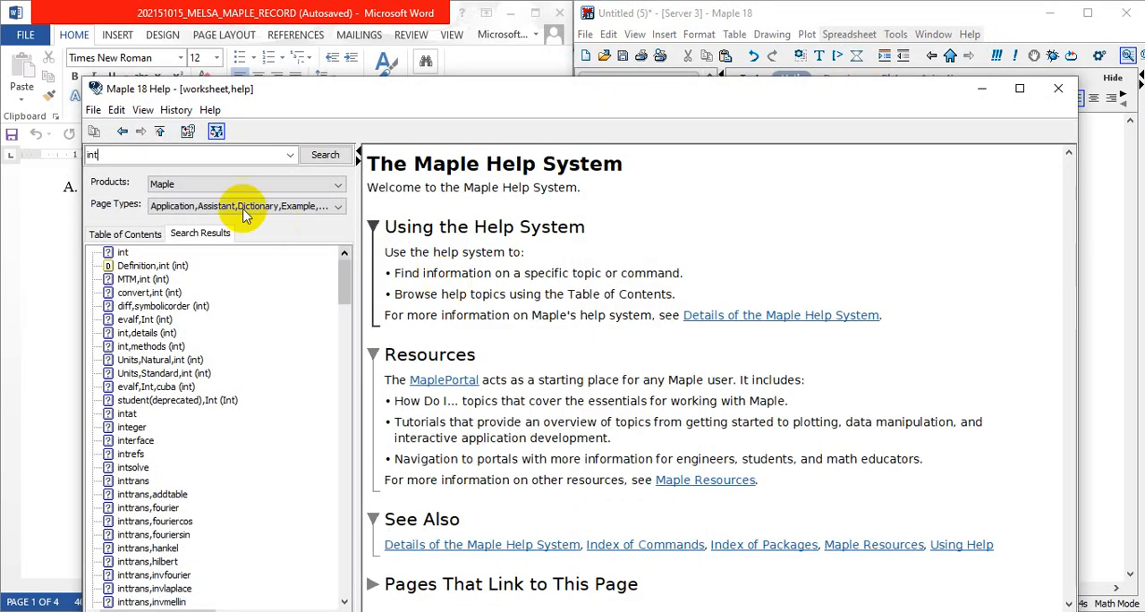
pyautogui.doubleClick(164, 156)
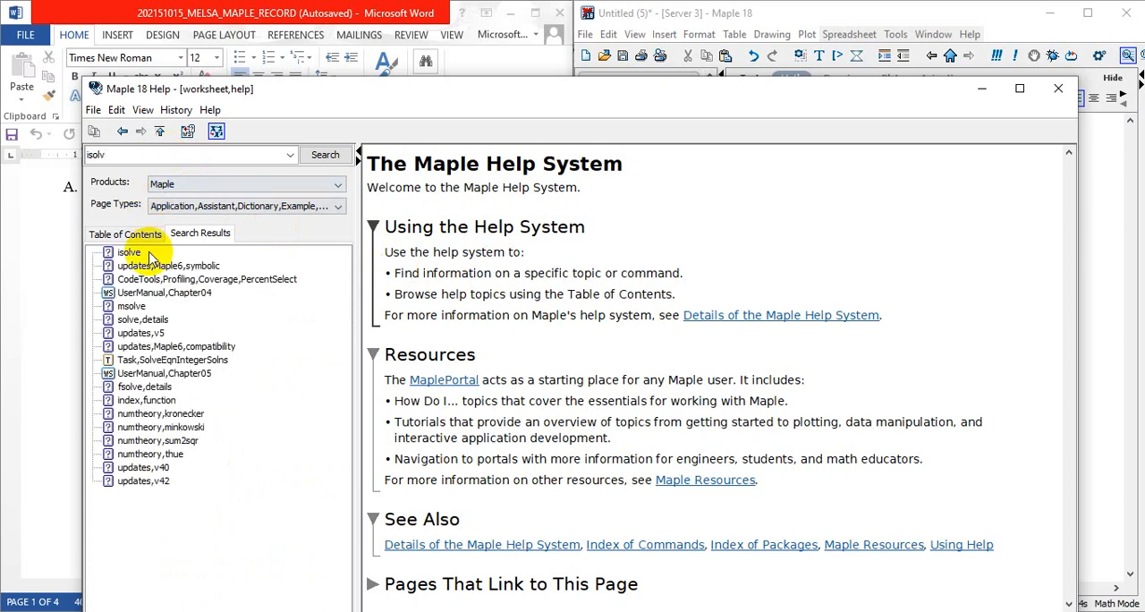
pyautogui.click(143, 253)
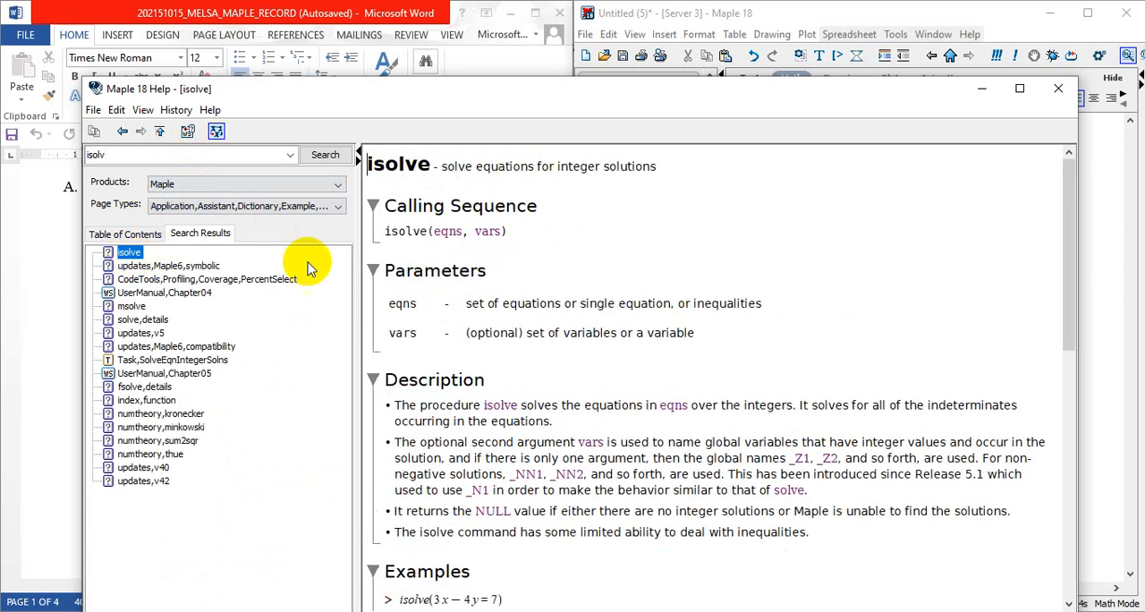
# Examine the isolve help page's examples for the syntax with a set of equations, and put the help window away
pyautogui.scroll(-6, 543, 357)
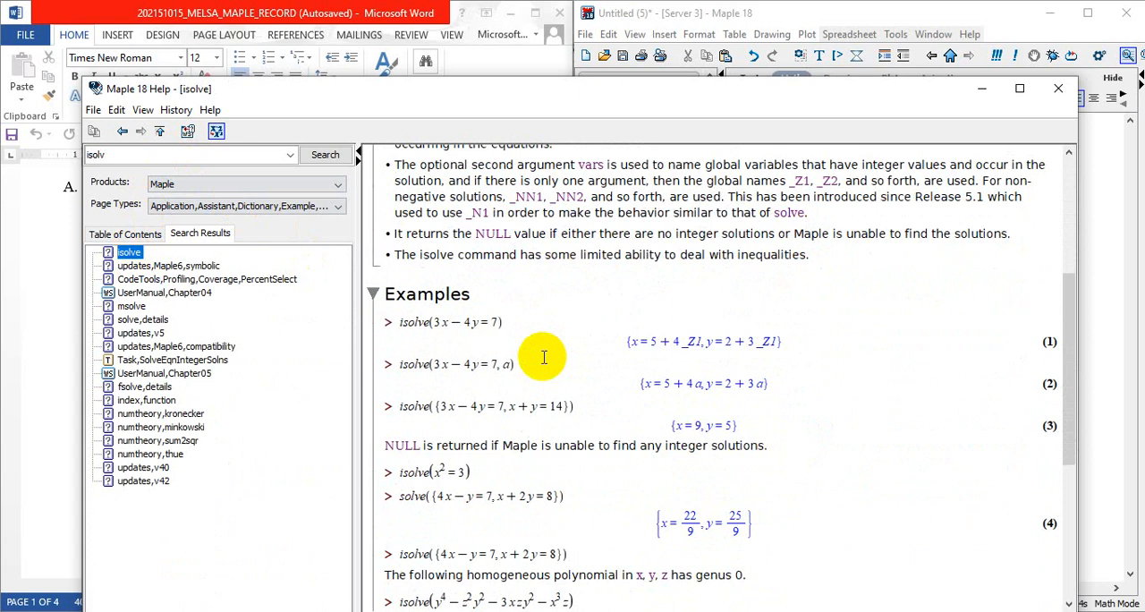
pyautogui.scroll(-3, 543, 357)
pyautogui.scroll(1, 543, 356)
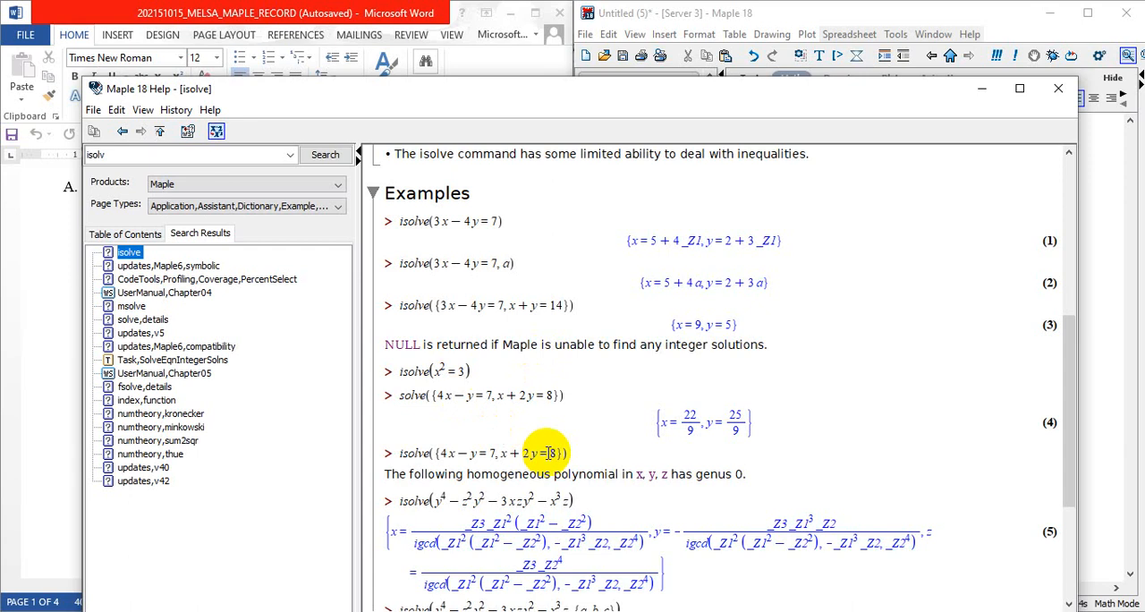
pyautogui.scroll(-5, 486, 447)
pyautogui.scroll(4, 527, 452)
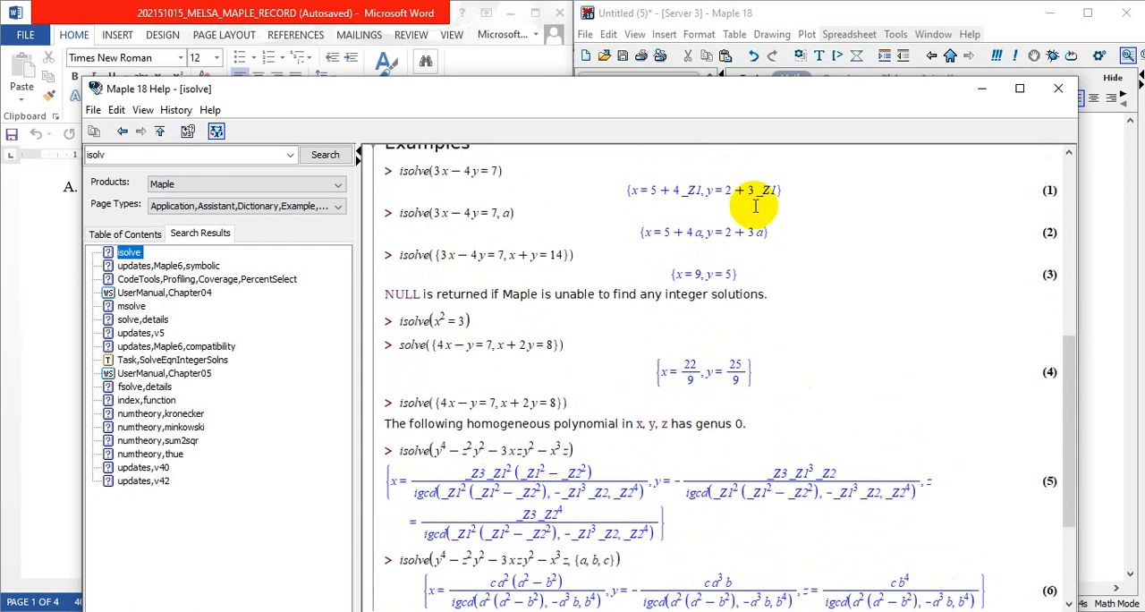
pyautogui.click(980, 90)
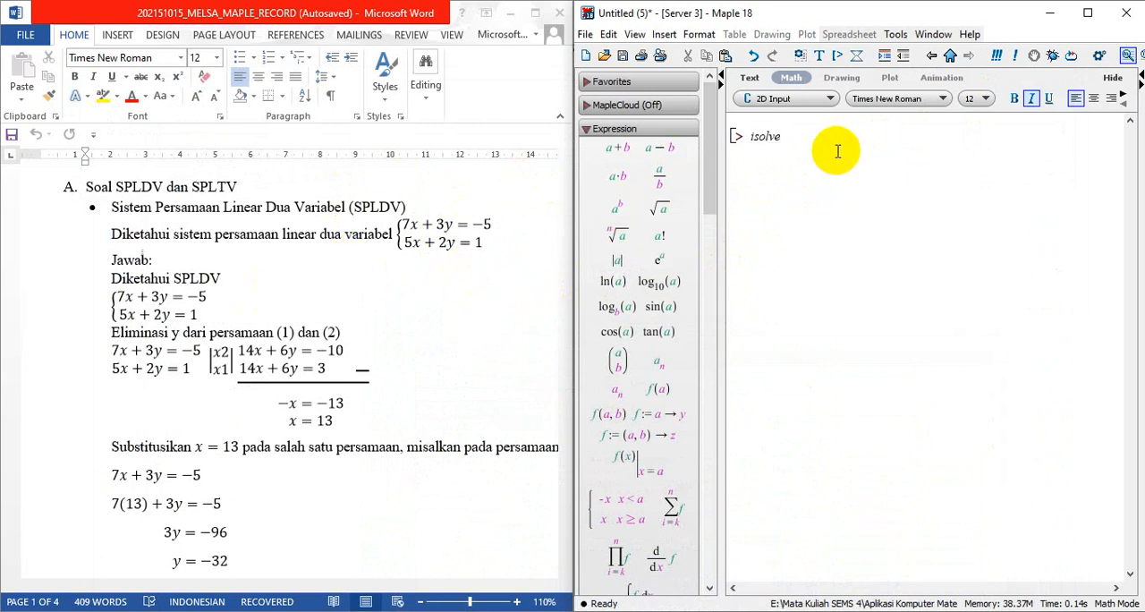
# Complete and execute the command as isolve({7x + 3y = -5, 5x + 2y = 1})
pyautogui.write('({7 x')
pyautogui.write('x')
pyautogui.write('y = 1')
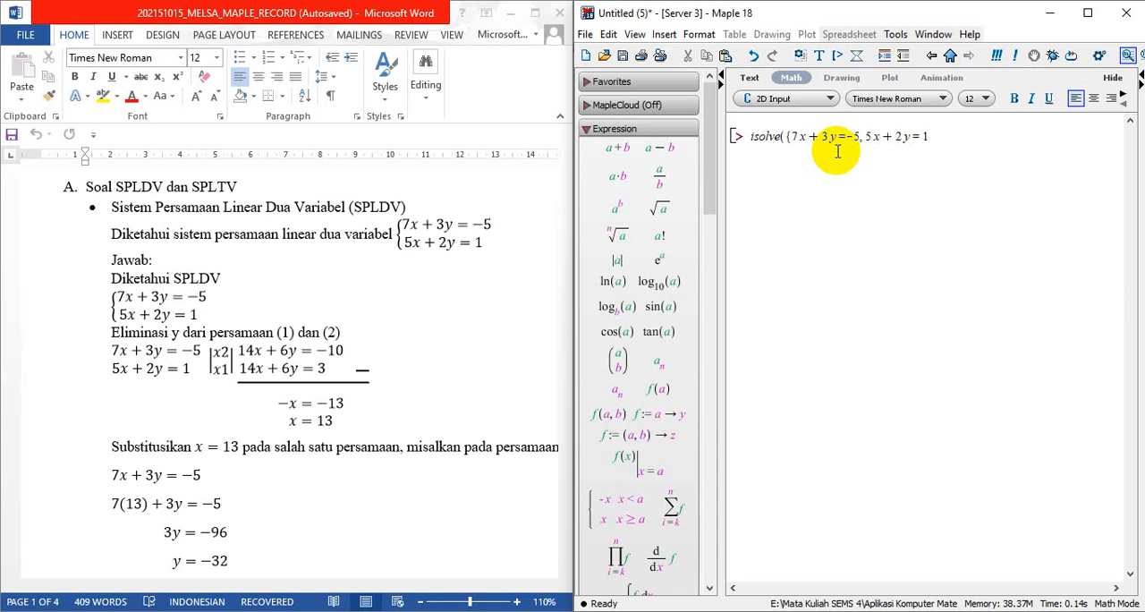
pyautogui.write('})')
pyautogui.press('Return')
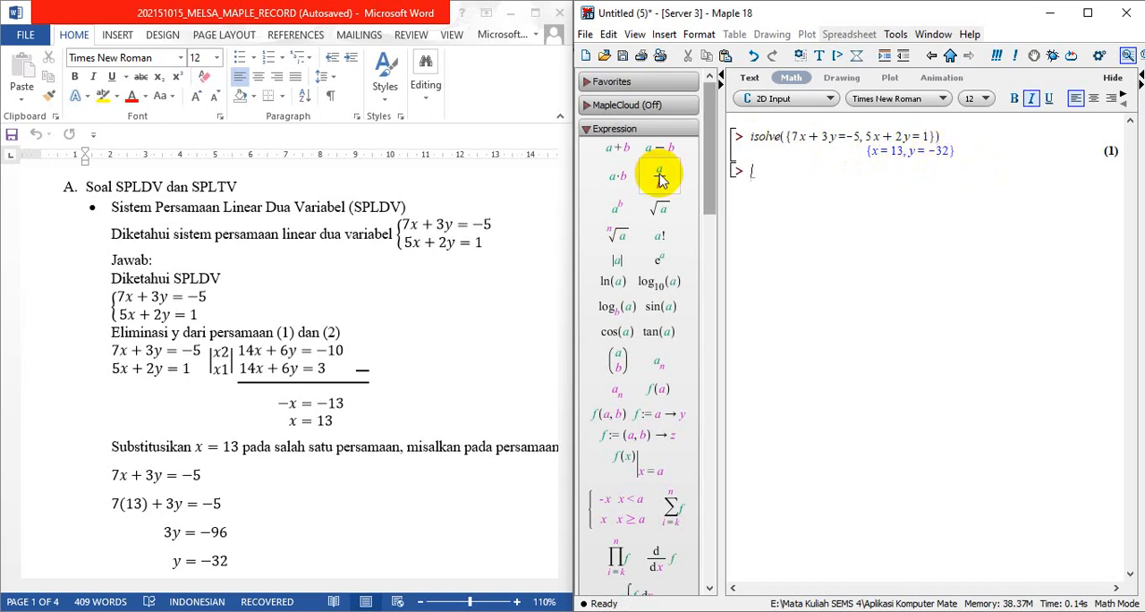
# Read through the three-variable linear system problem (SPLTV) and its worked elimination-substitution solution in the Word document
pyautogui.scroll(-3, 358, 473)
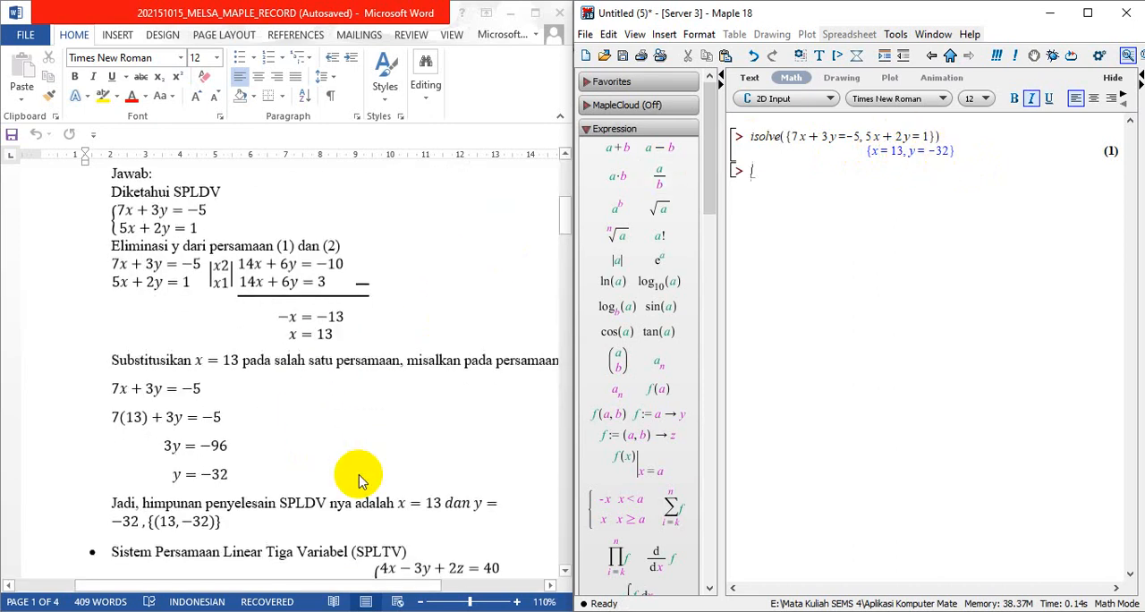
pyautogui.scroll(-10, 358, 481)
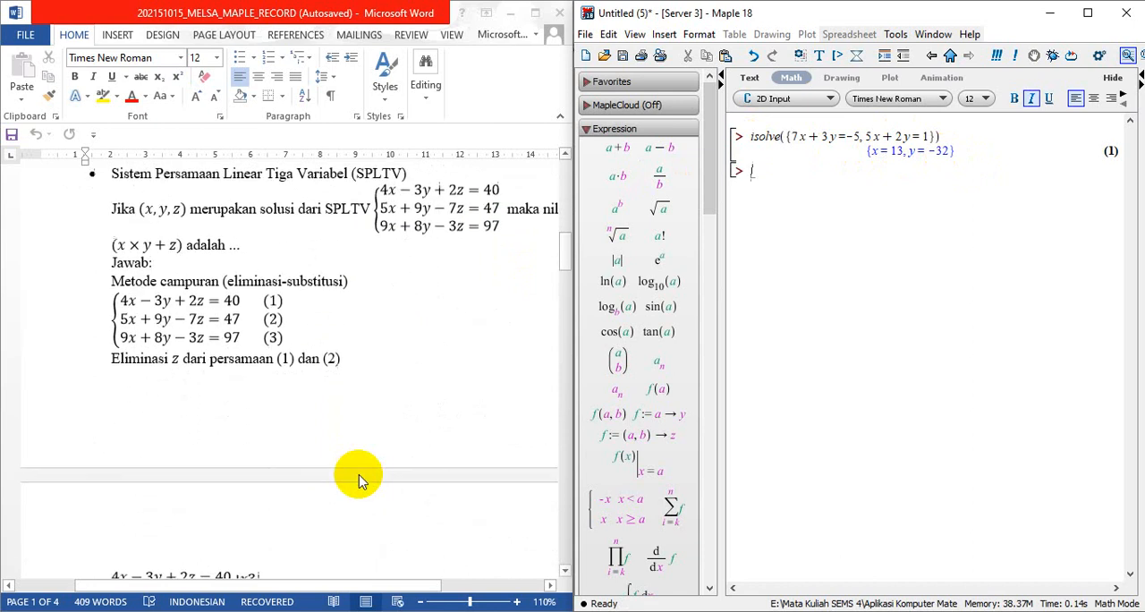
pyautogui.scroll(2, 358, 475)
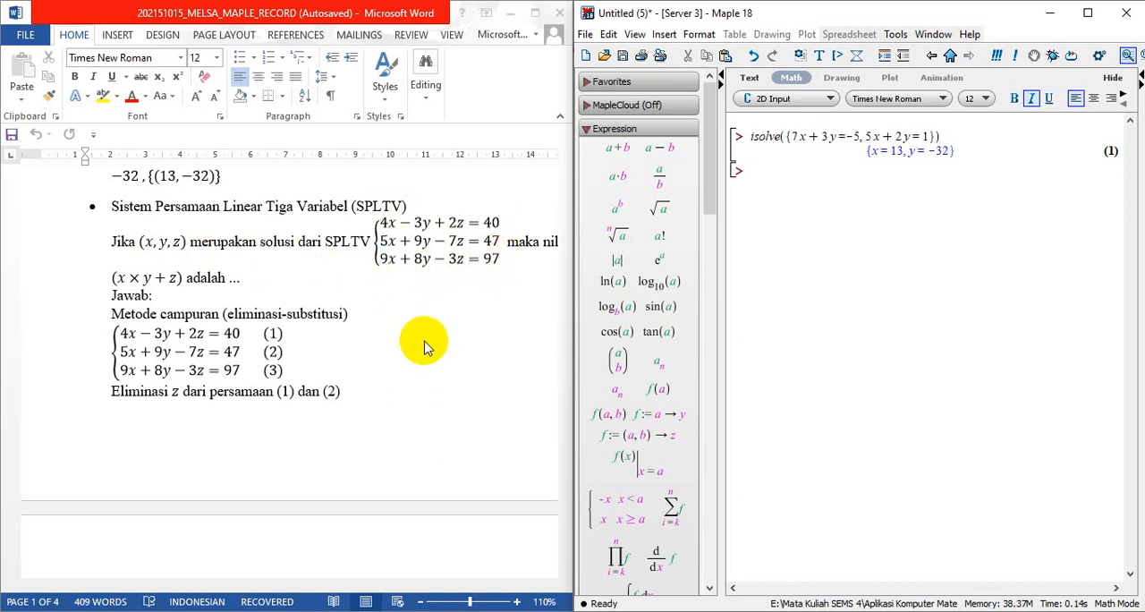
pyautogui.scroll(-10, 425, 347)
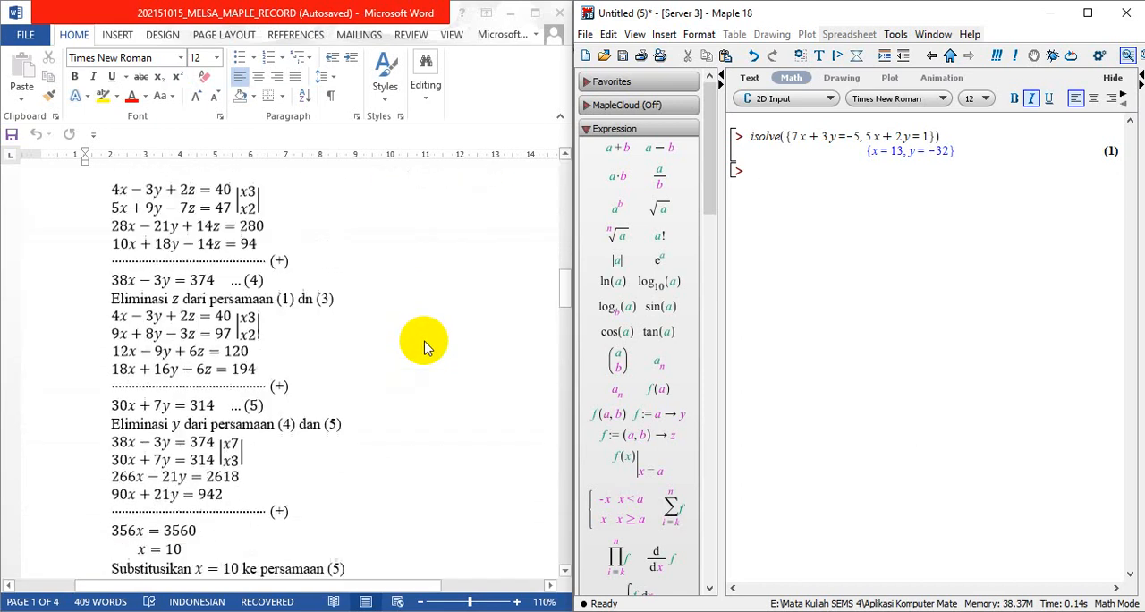
pyautogui.scroll(-4, 425, 347)
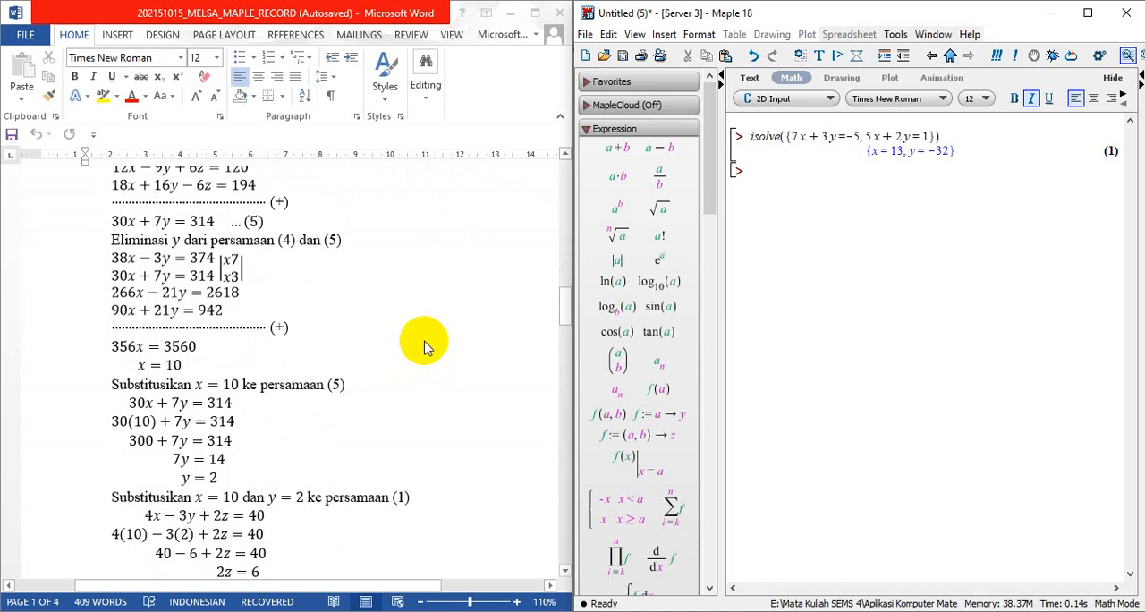
pyautogui.scroll(4, 424, 347)
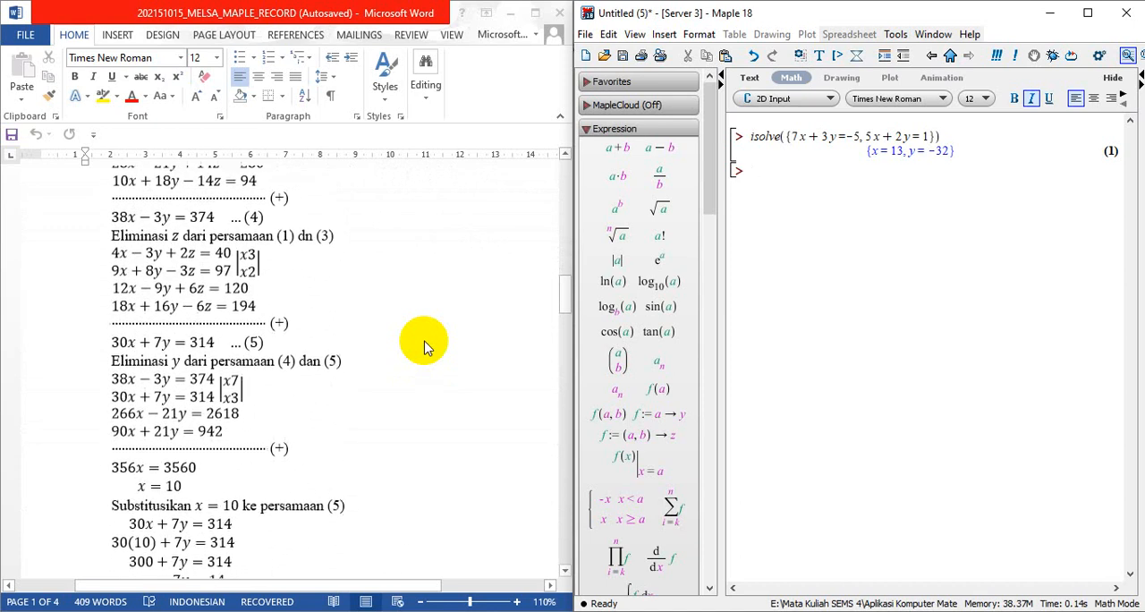
pyautogui.scroll(-6, 425, 347)
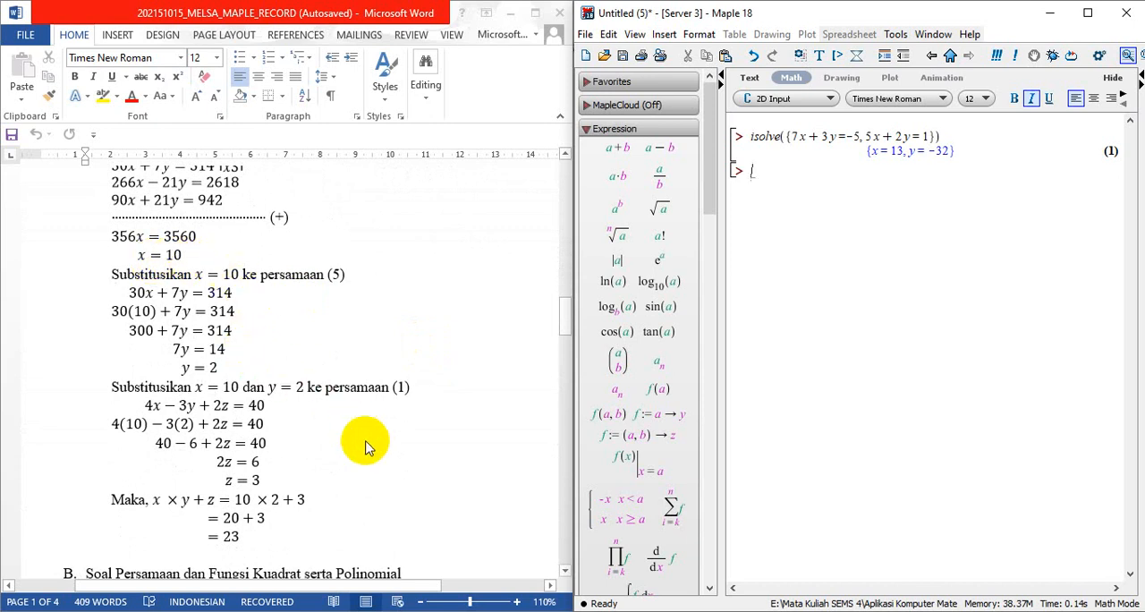
pyautogui.scroll(-1, 364, 447)
pyautogui.scroll(-1, 365, 447)
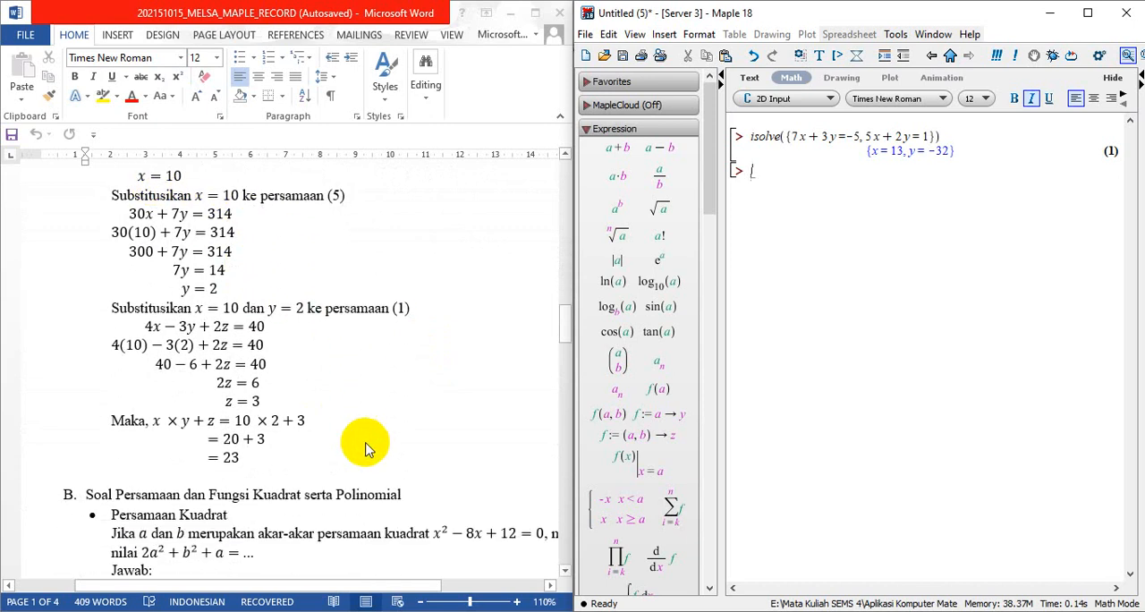
pyautogui.scroll(2, 364, 447)
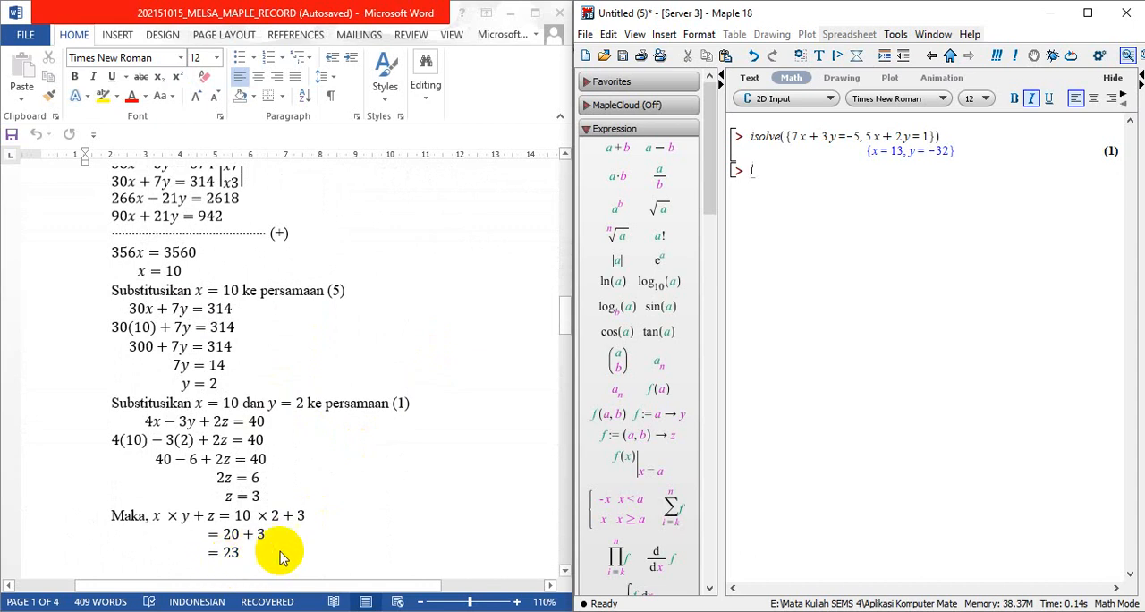
# Enter isolve at the new worksheet prompt and bring up the isolve page in Maple's help system
pyautogui.click(754, 188)
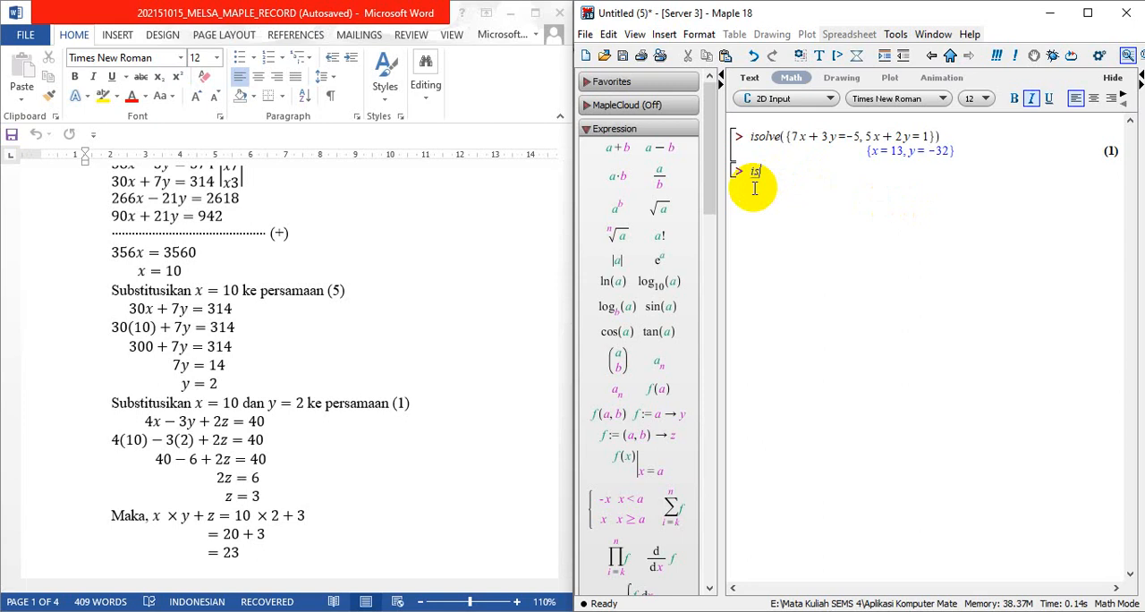
pyautogui.write('isolve')
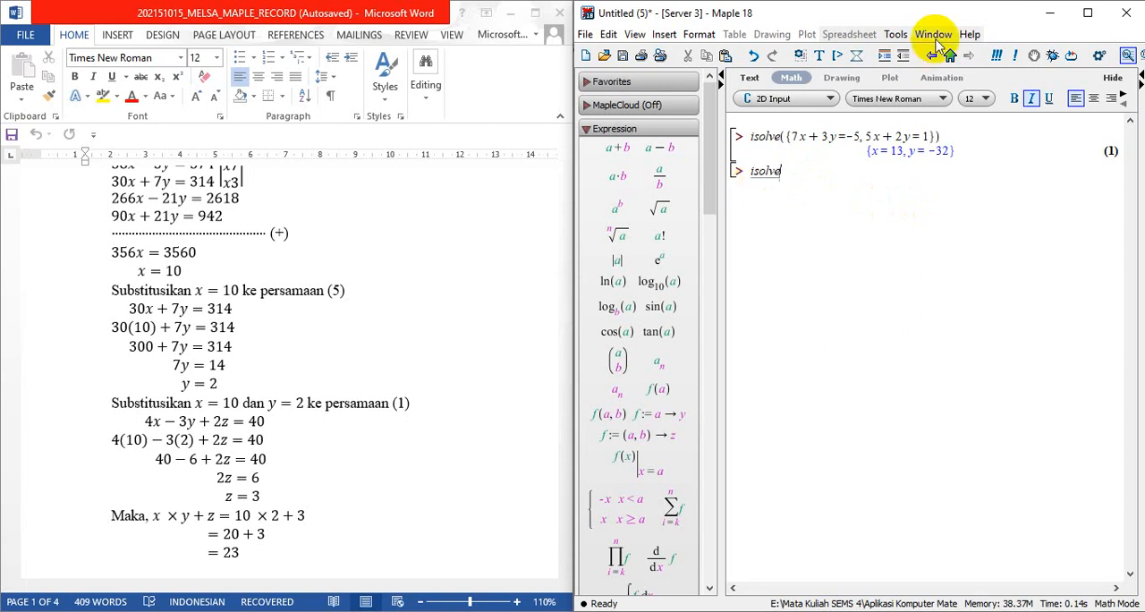
pyautogui.click(969, 34)
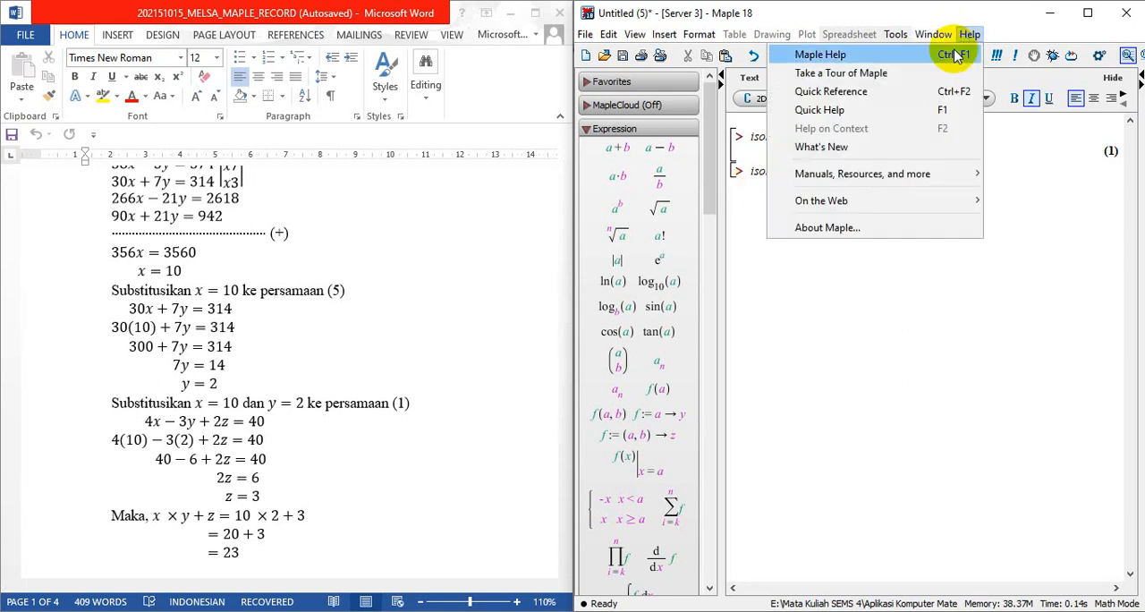
pyautogui.click(954, 54)
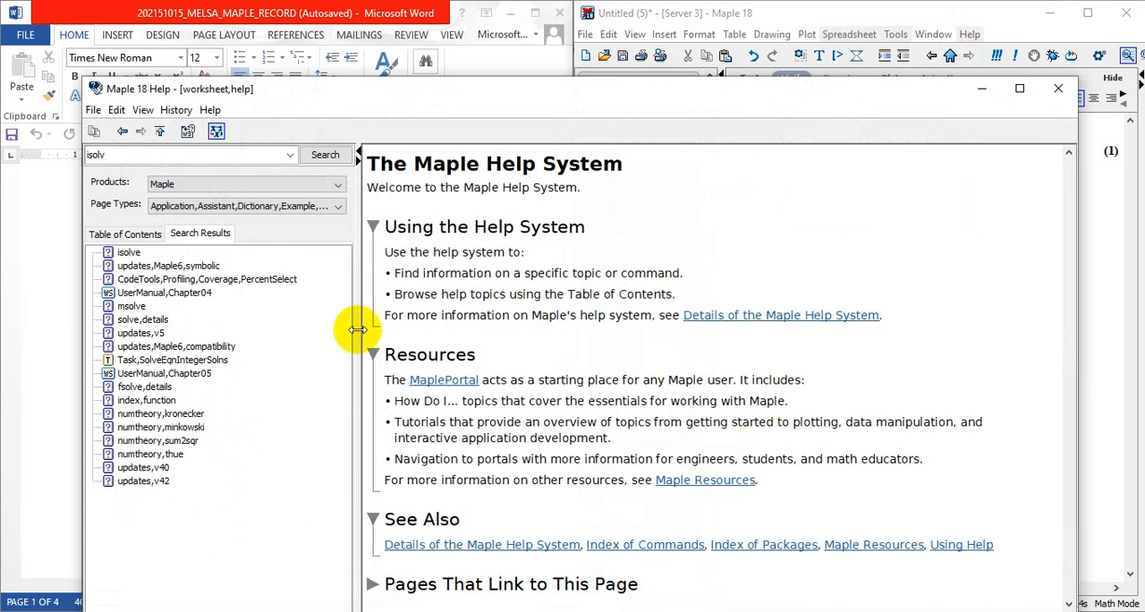
pyautogui.click(126, 252)
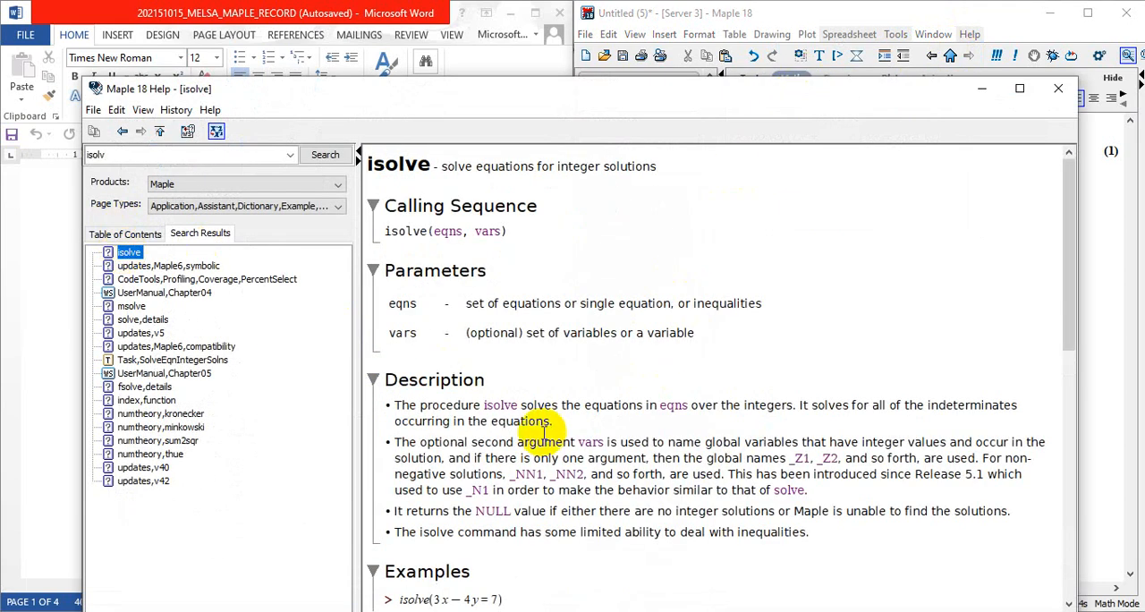
# Review the isolve examples in the help page for multi-variable equation syntax, and return to the worksheet
pyautogui.scroll(-3, 543, 433)
pyautogui.scroll(-4, 543, 432)
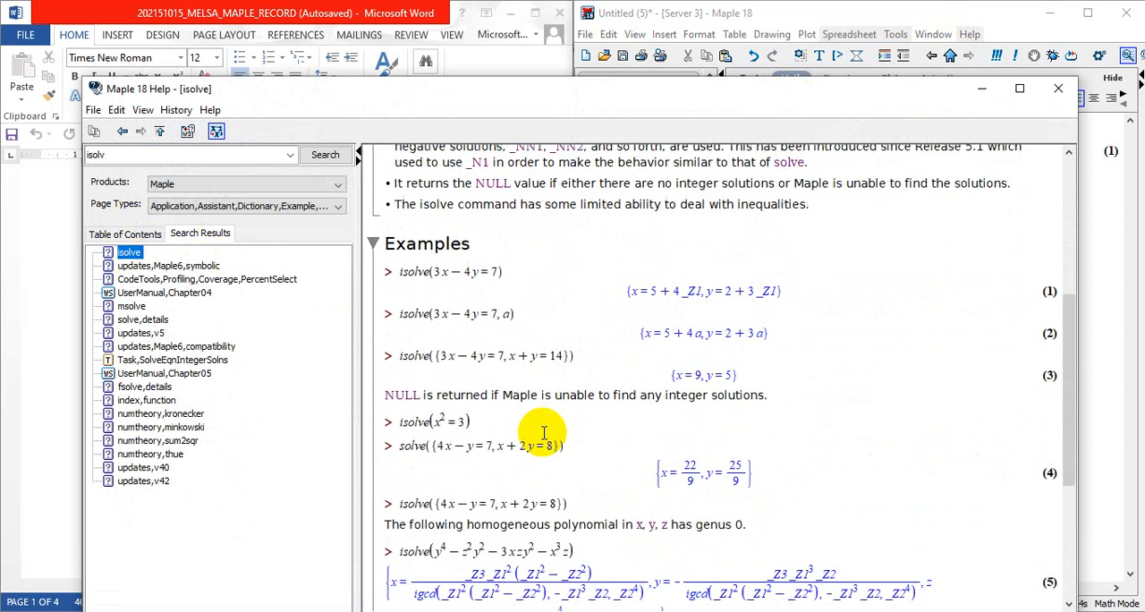
pyautogui.scroll(-2, 543, 433)
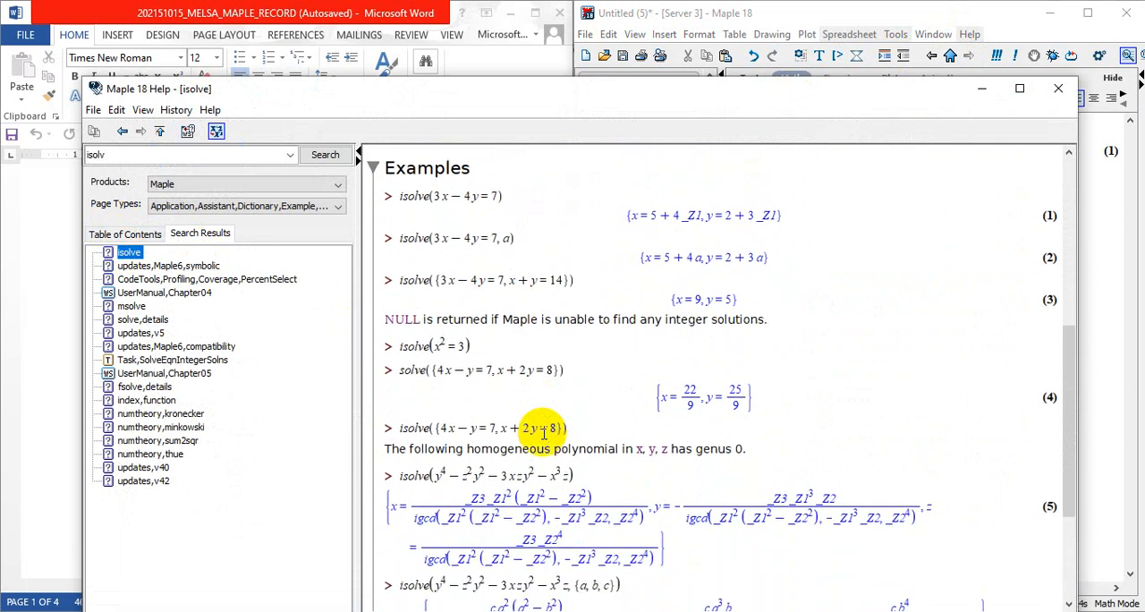
pyautogui.scroll(-4, 543, 433)
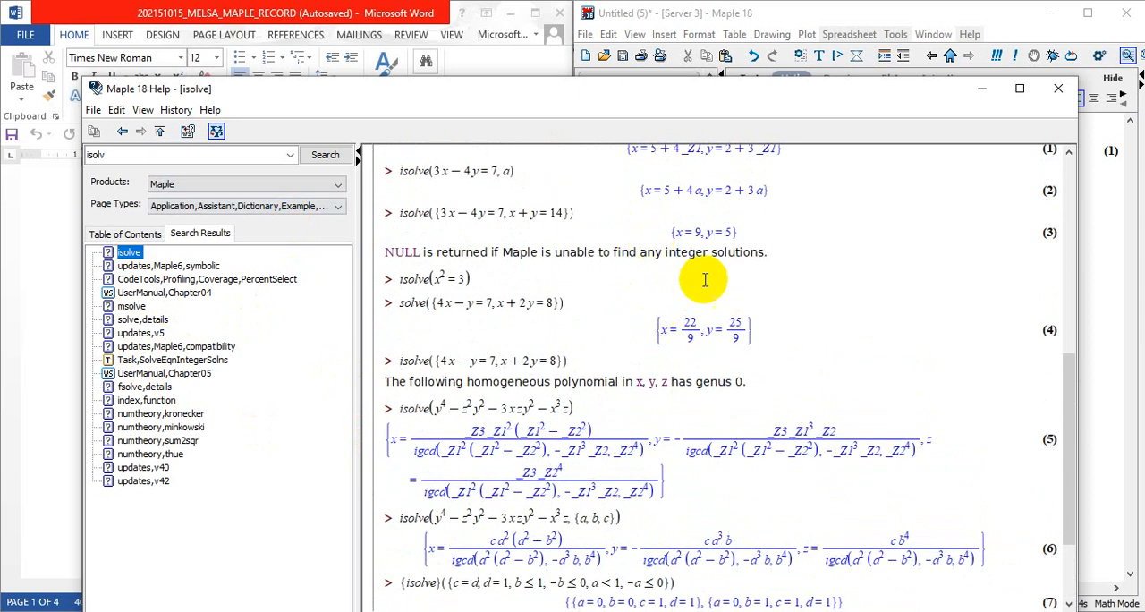
pyautogui.click(985, 89)
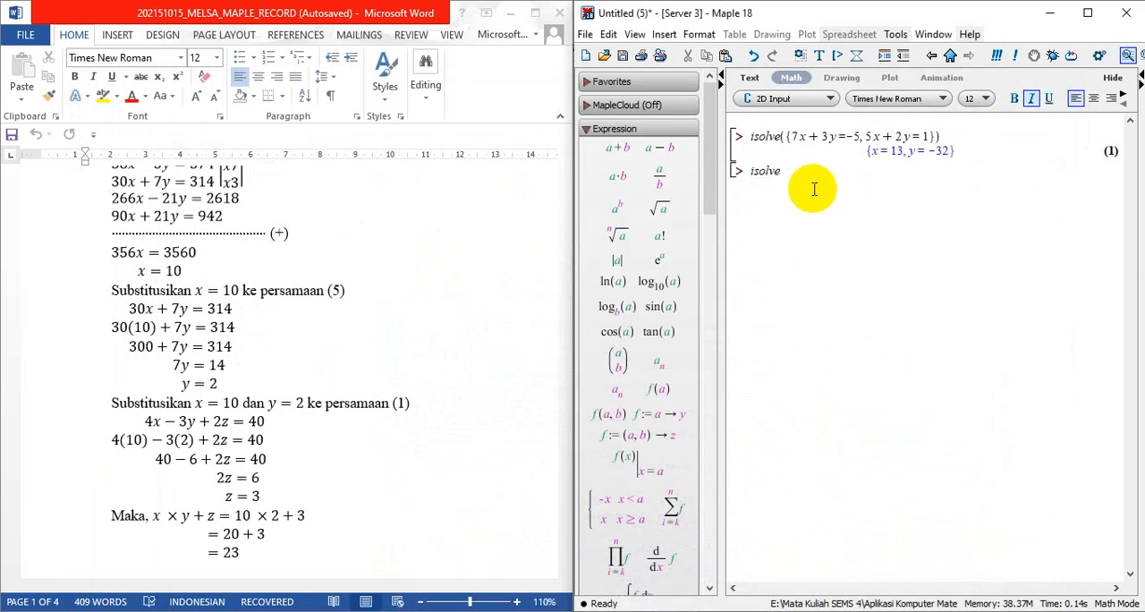
# Begin the isolve argument as an equation set with the first equation 4x - 3y + 2z = 40
pyautogui.write('({4x-3y+2z=40,5x+9y-')
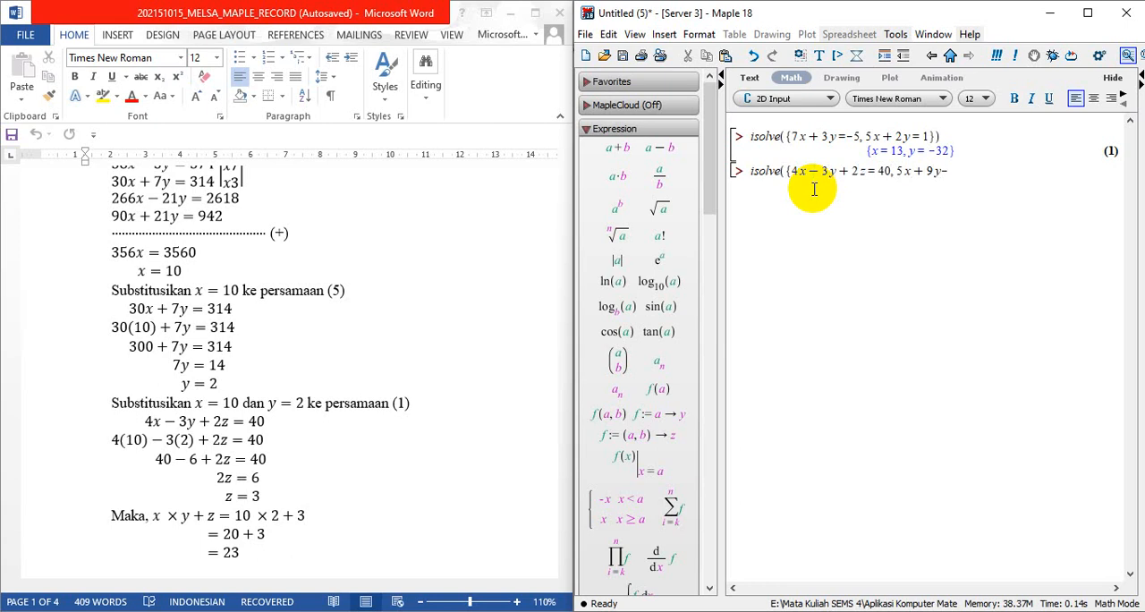
pyautogui.write('7')
pyautogui.write('z')
pyautogui.write('=')
pyautogui.write('47')
pyautogui.write(',9x')
pyautogui.write('+')
pyautogui.write('8')
pyautogui.write('y')
pyautogui.write('-3=')
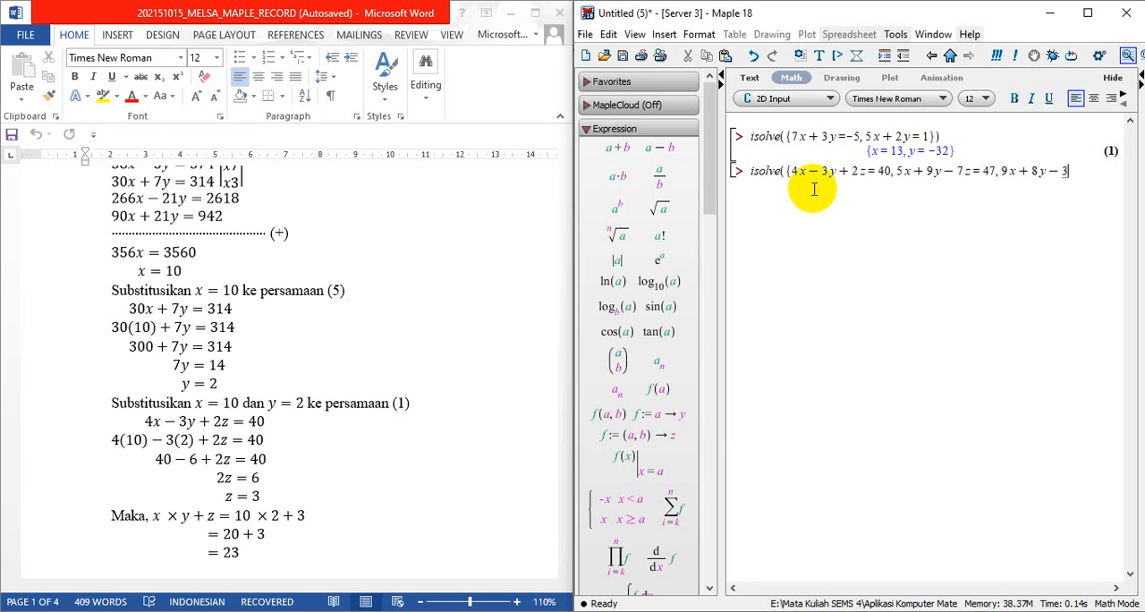